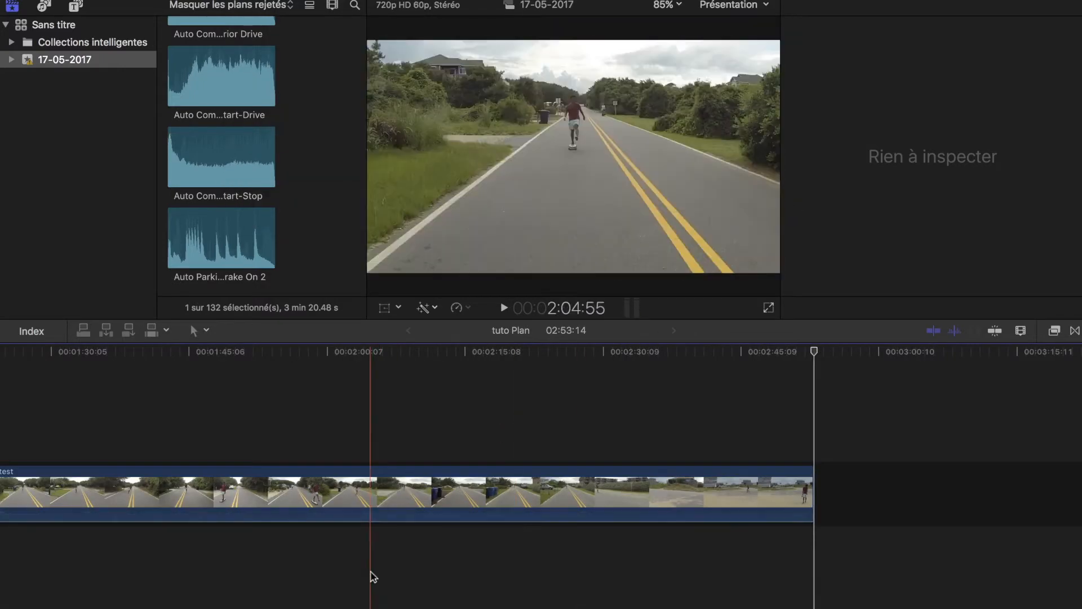
# Step: Remove the short item at the start of the timeline and paste the MAH02994 clip ahead of the test clip
pyautogui.hscroll(-10, 369, 569)
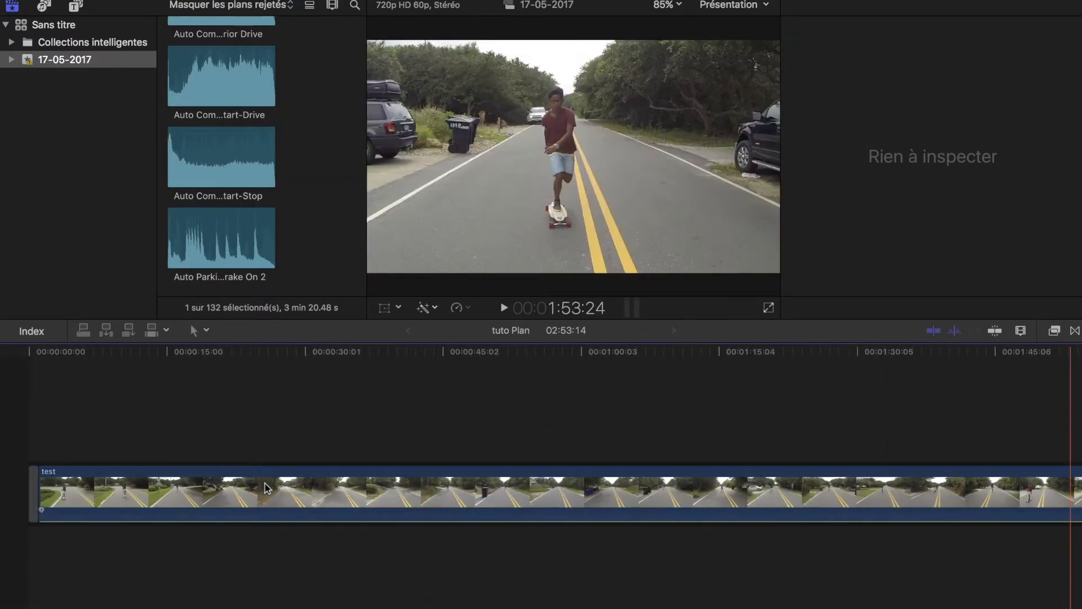
pyautogui.click(32, 492)
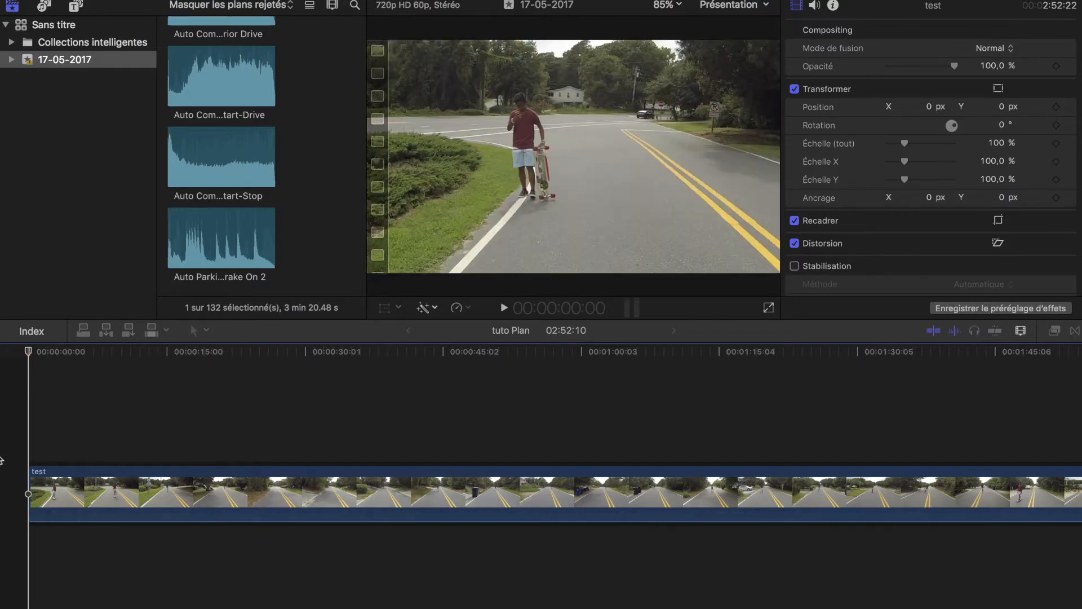
pyautogui.press('super+v')
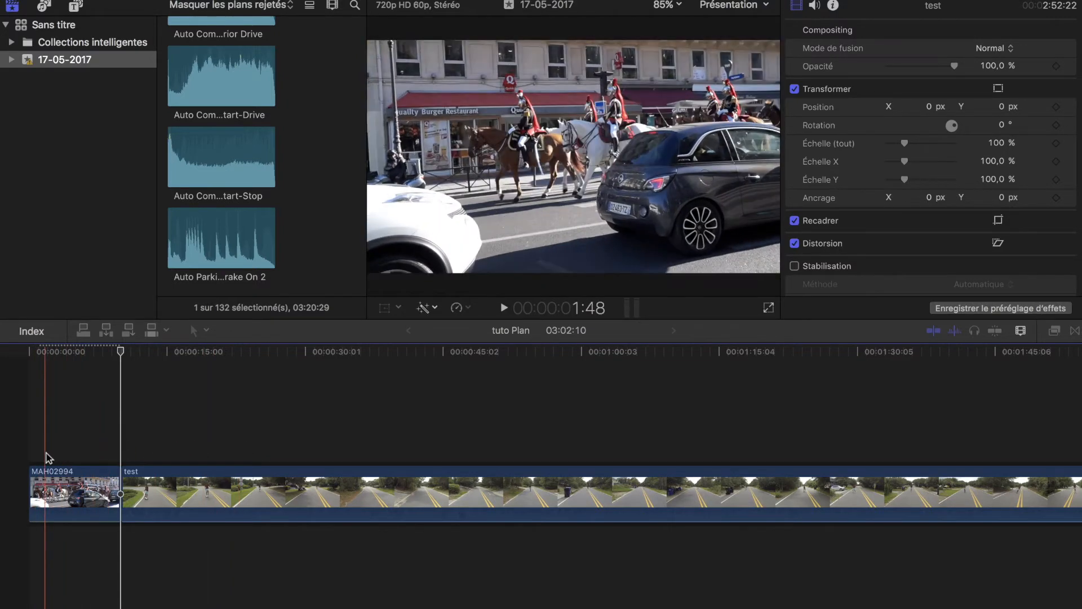
# Step: Split the MAH02994 clip at about 5:01 and again at about 6:23 to isolate a short middle segment
pyautogui.click(74, 459)
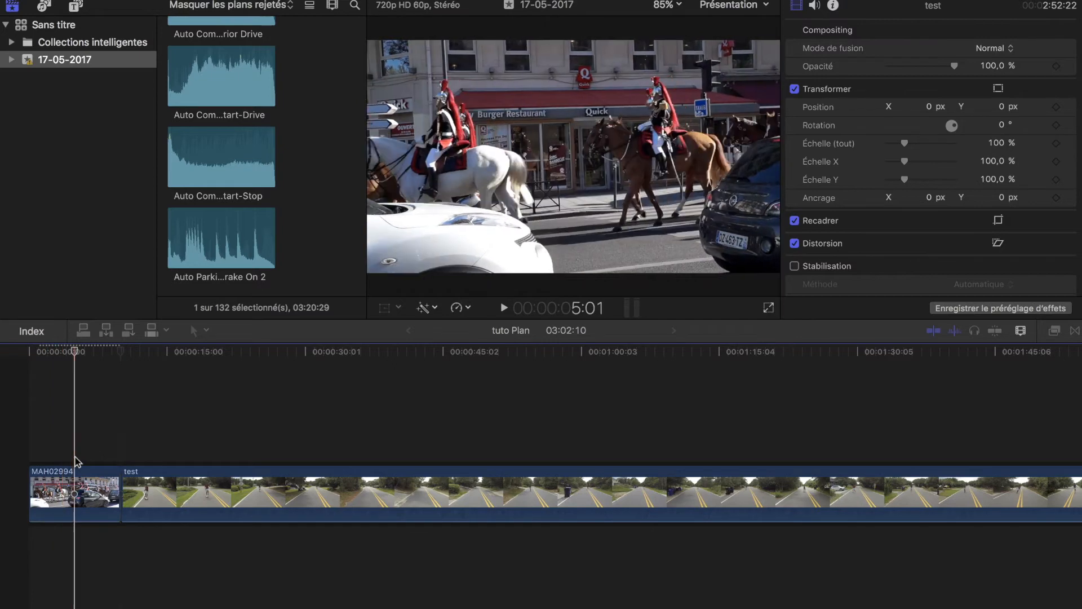
pyautogui.press('super+b')
pyautogui.press('space')
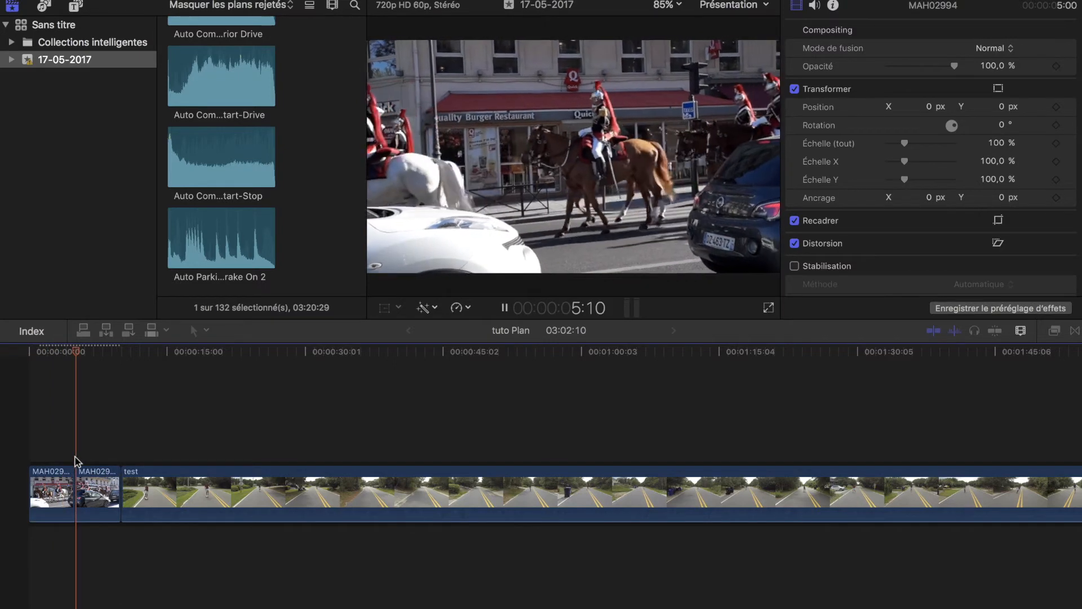
pyautogui.press('space')
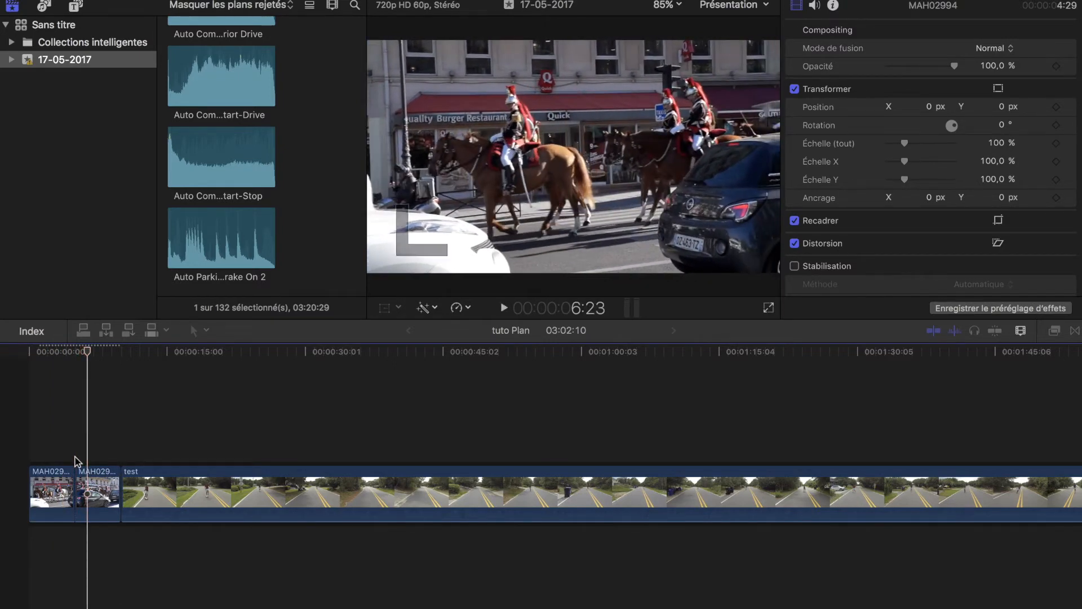
# Step: Slow the short middle segment of MAH02994 down to 10 % speed
pyautogui.click(80, 481)
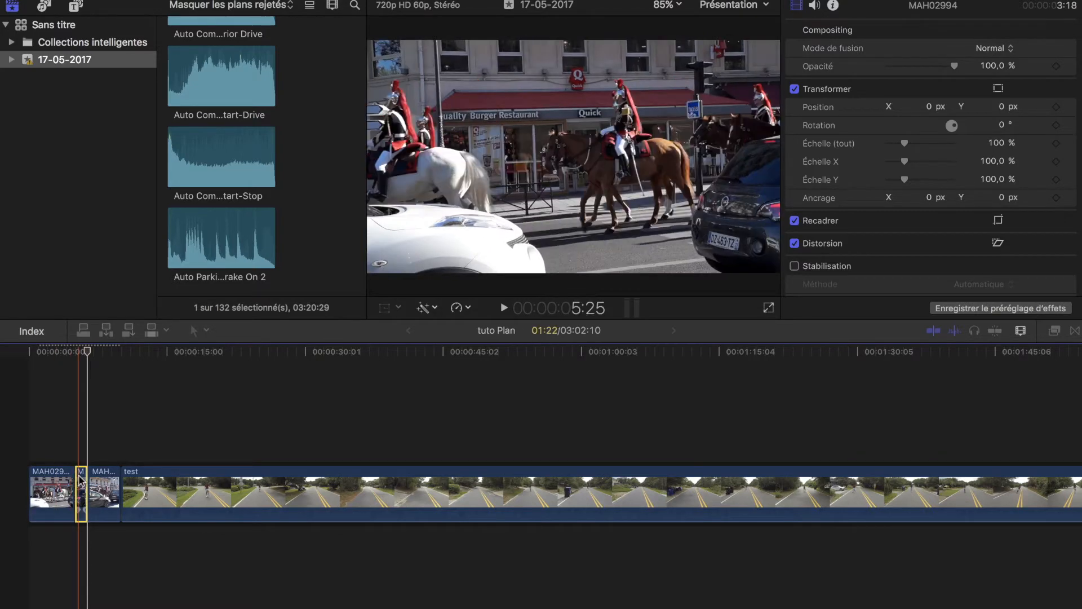
pyautogui.click(459, 307)
pyautogui.moveTo(484, 325)
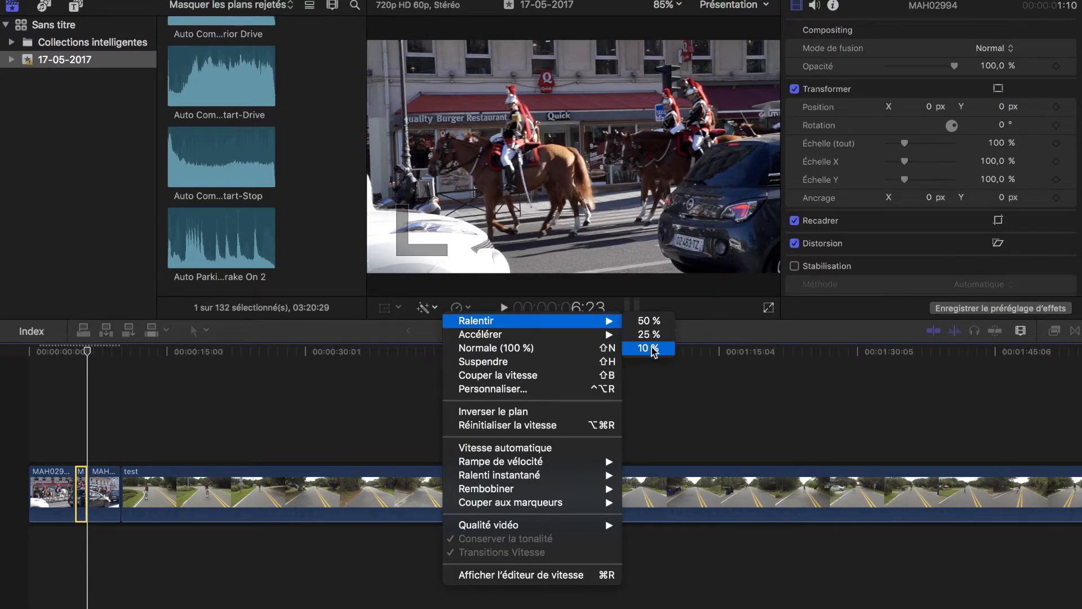
pyautogui.click(649, 349)
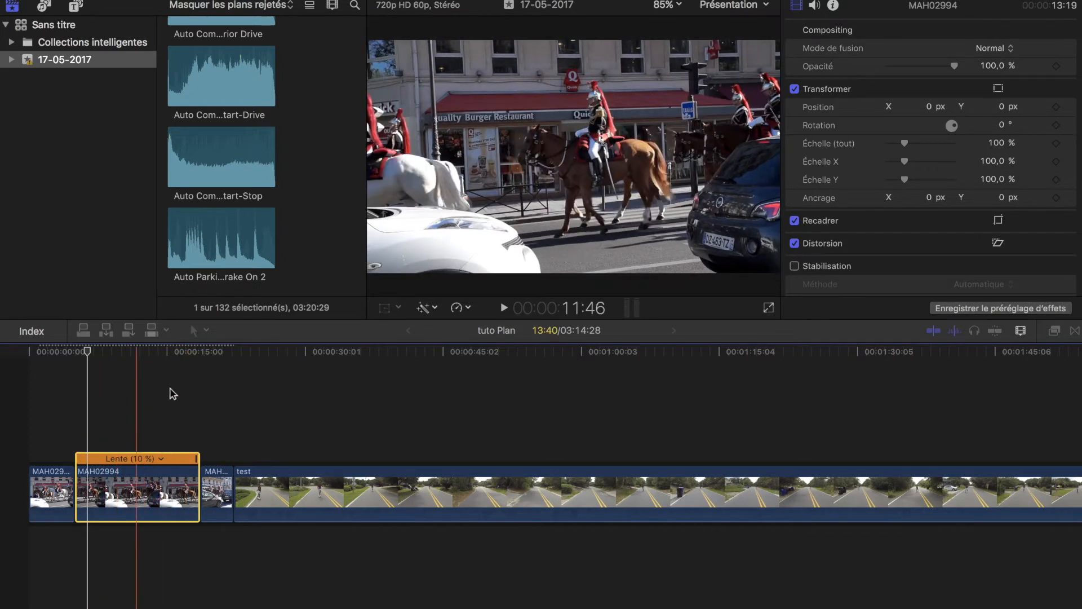
# Step: Try to set the slowed MAH02994 segment's video quality to Flux optique and play the segment back
pyautogui.click(459, 308)
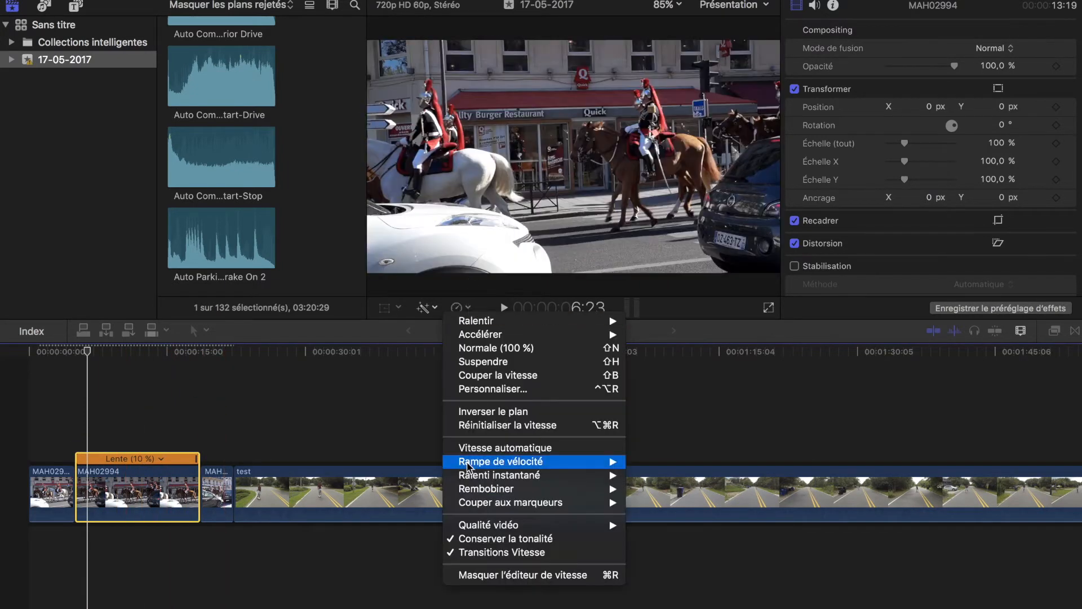
pyautogui.moveTo(472, 530)
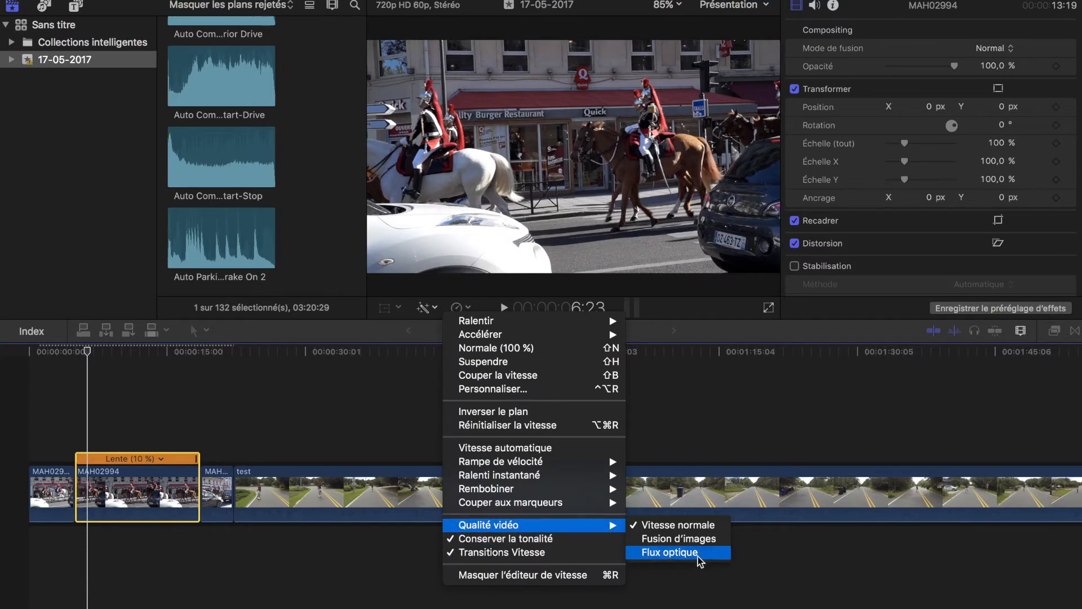
pyautogui.click(659, 552)
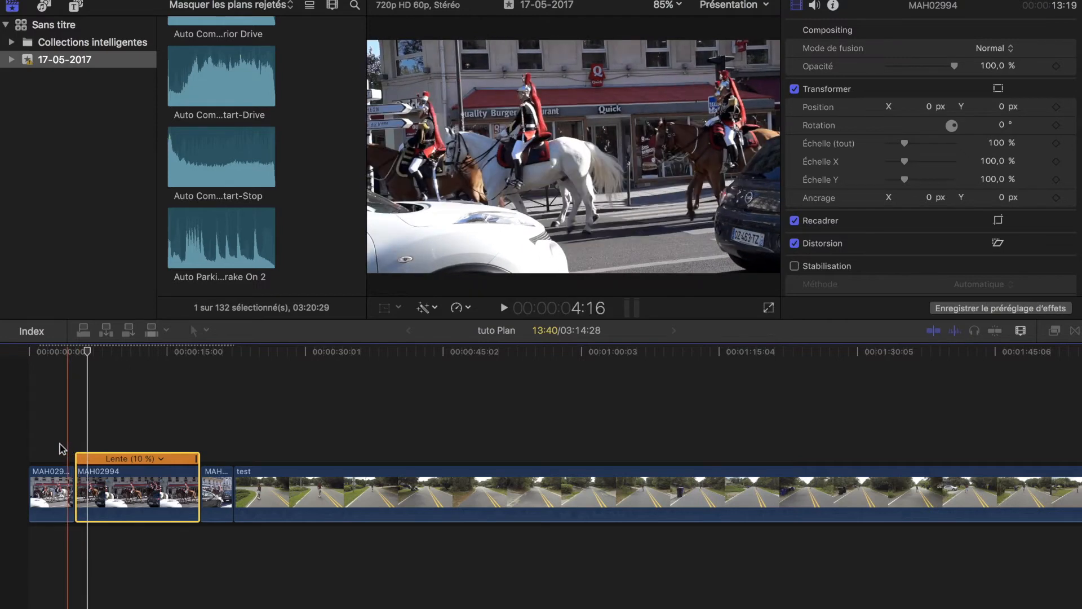
pyautogui.press('space')
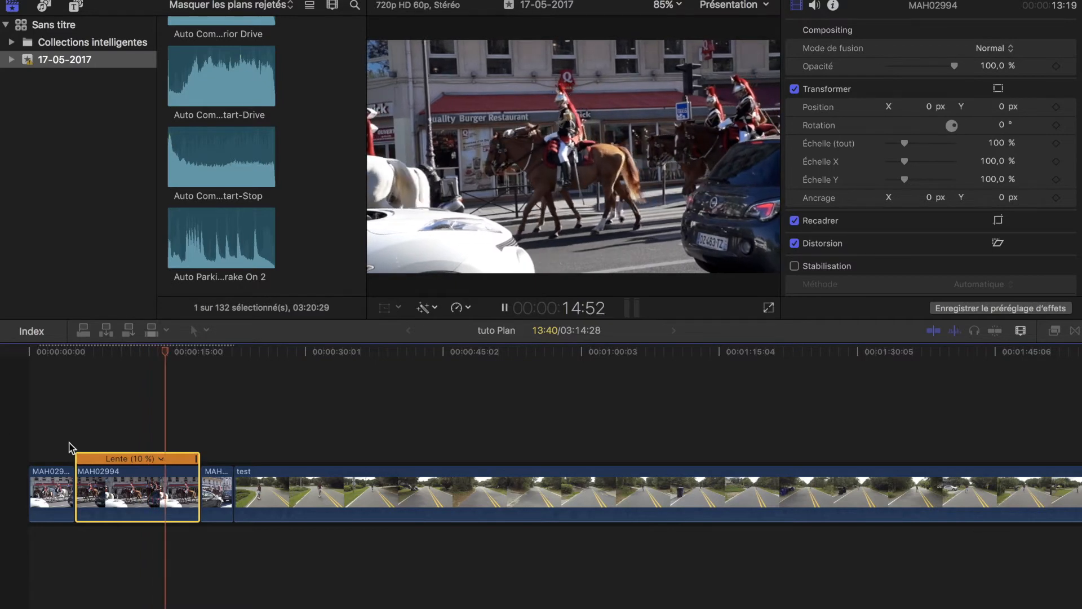
pyautogui.press('space')
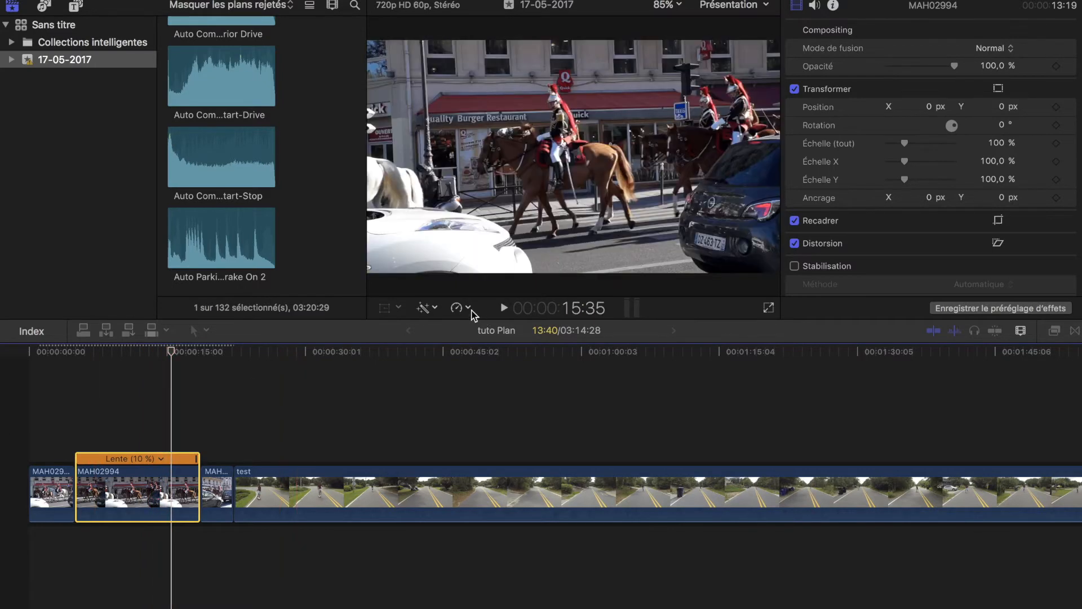
# Step: Set the video quality of the slowed MAH02994 segment to Flux optique and preview the slow motion
pyautogui.click(457, 307)
pyautogui.moveTo(470, 530)
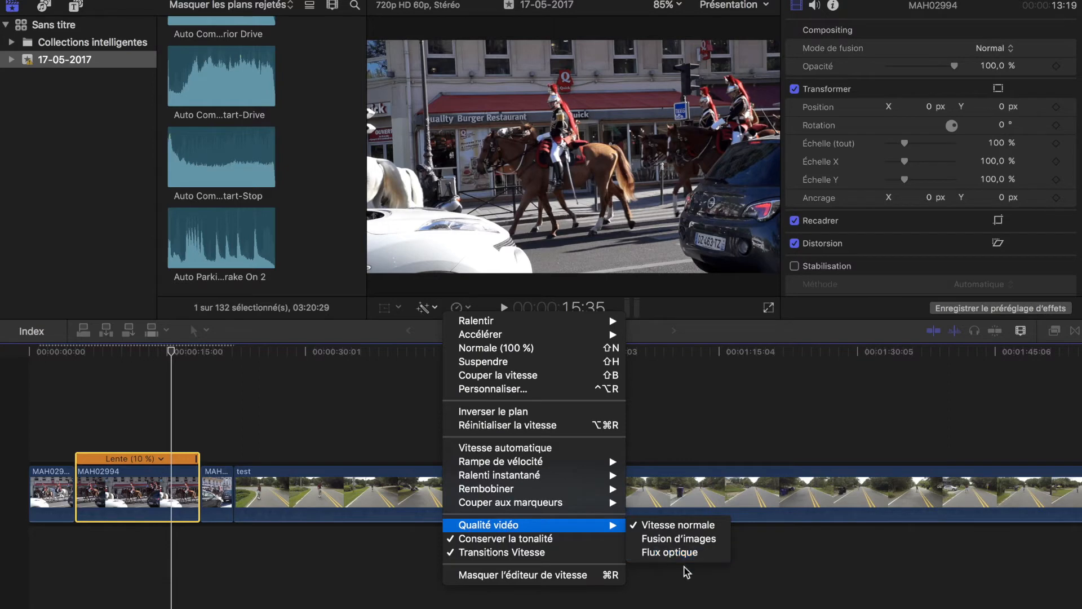
pyautogui.click(684, 553)
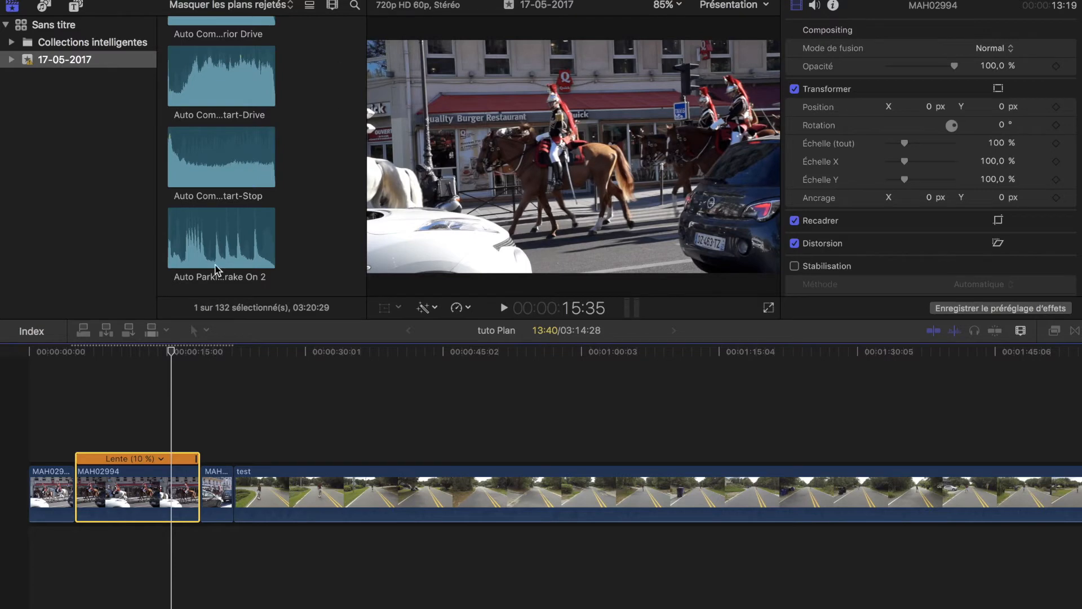
pyautogui.press('space')
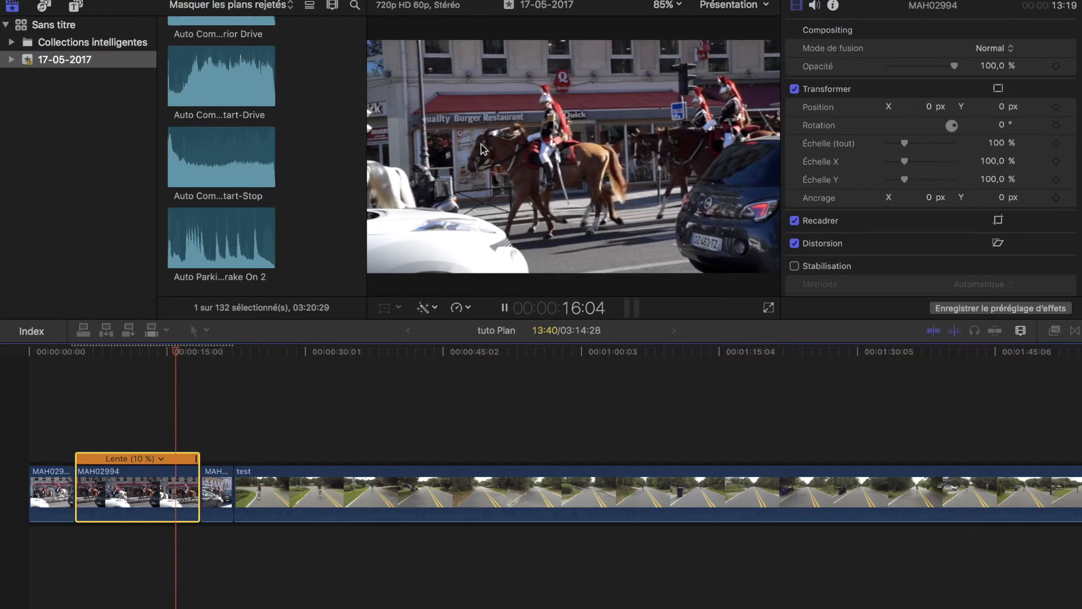
pyautogui.click(51, 453)
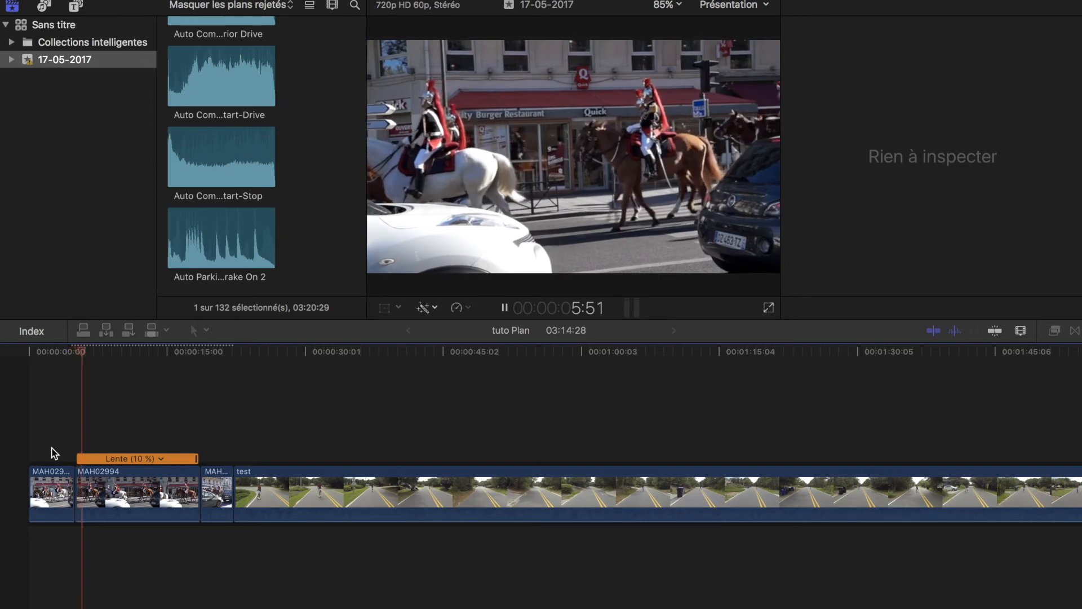
pyautogui.press('space')
# Step: Trim the early footage off the test clip and split it to isolate the section from about 27:14 to 28:47
pyautogui.hscroll(2, 314, 433)
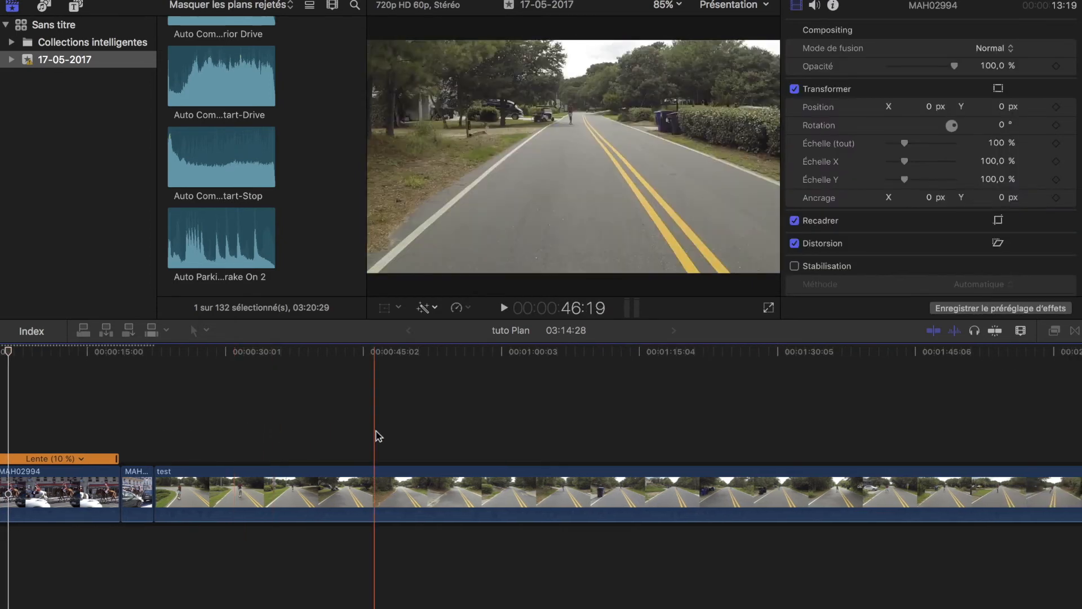
pyautogui.hscroll(6, 507, 424)
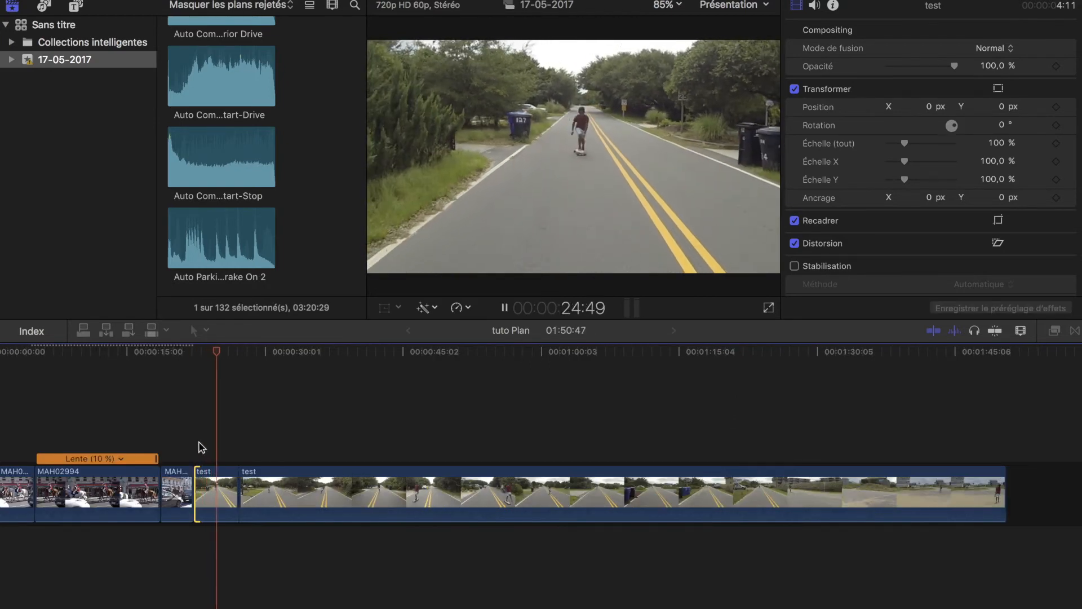
pyautogui.press('space')
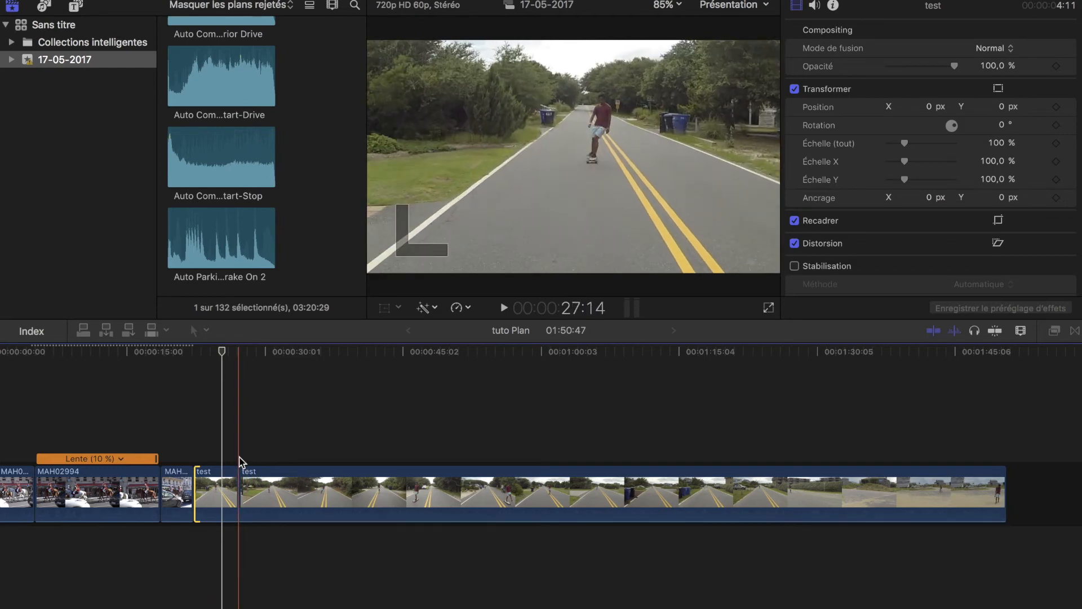
pyautogui.press('space')
pyautogui.click(246, 487)
pyautogui.click(538, 2)
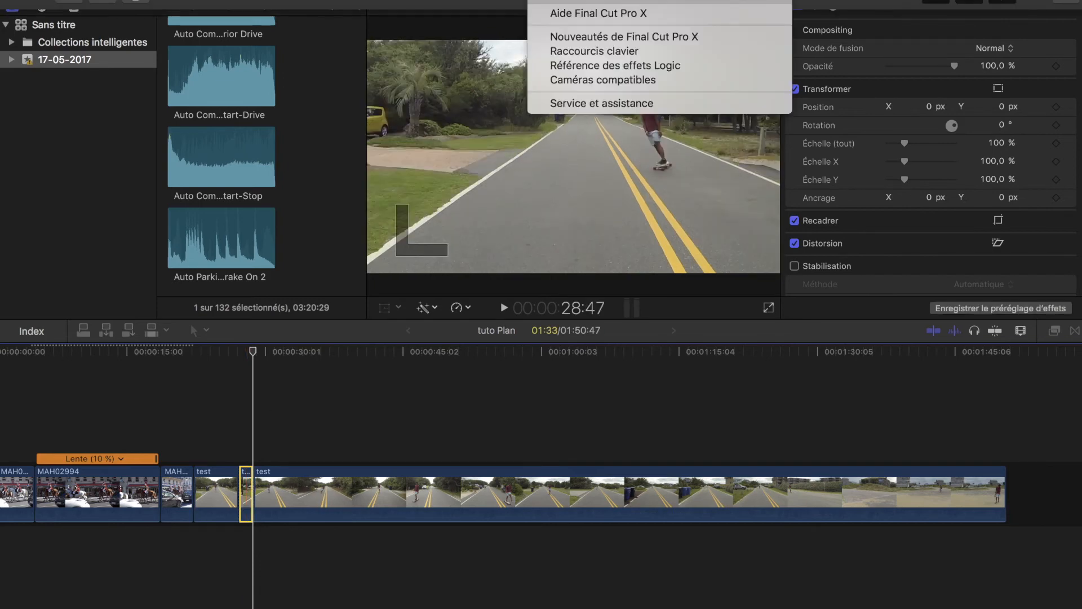
# Step: Slow the isolated section of the test clip down to 10 % speed and play it back
pyautogui.click(459, 306)
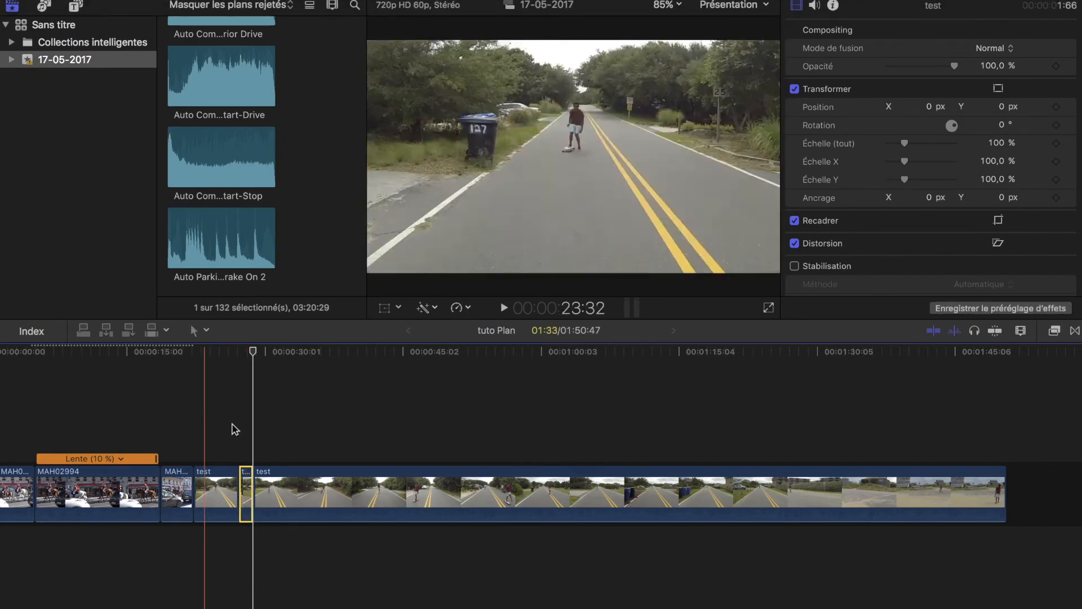
pyautogui.click(458, 308)
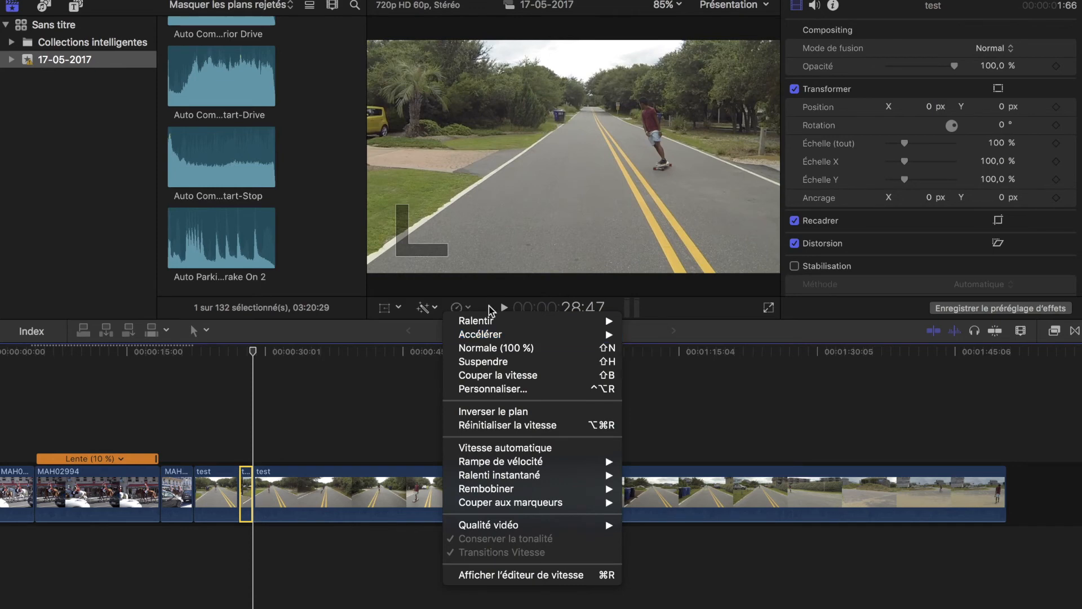
pyautogui.moveTo(482, 325)
pyautogui.click(643, 348)
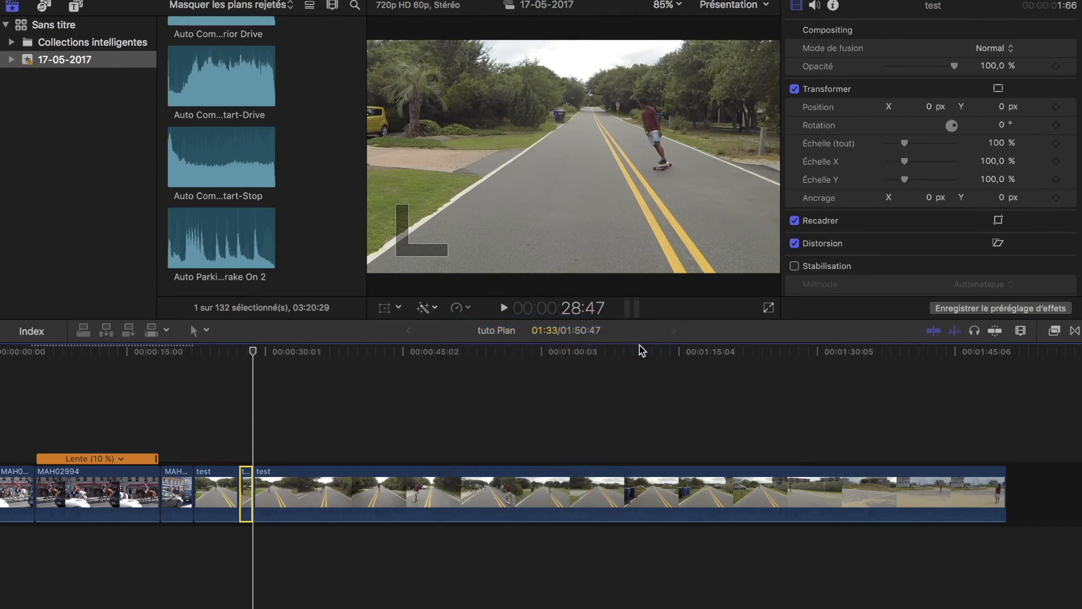
pyautogui.press('space')
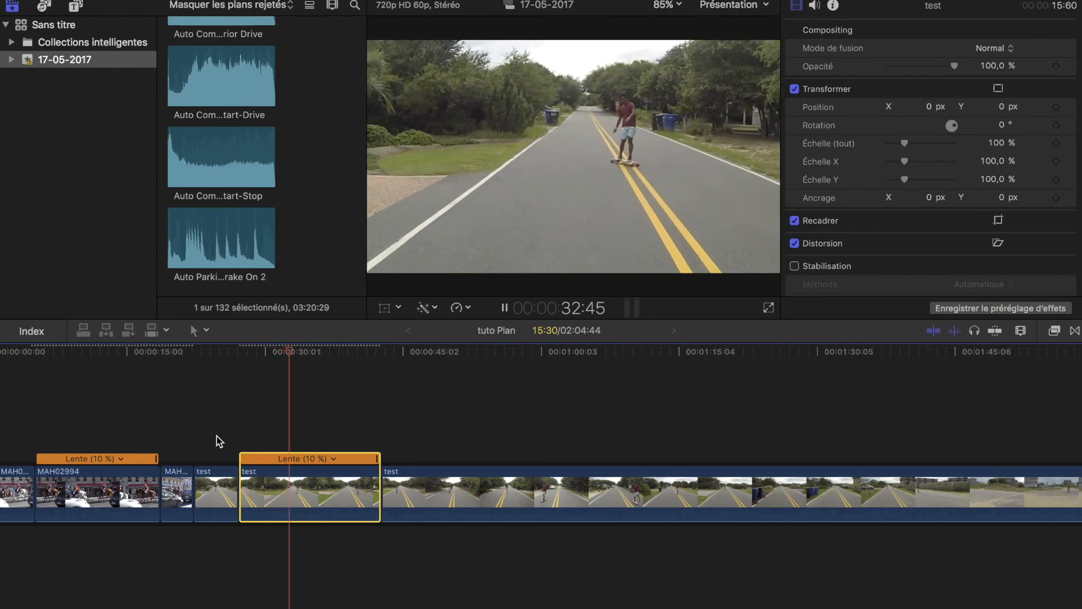
pyautogui.press('space')
# Step: Set the slowed test section's video quality to Flux optique and play from about 24:01 through the slow motion
pyautogui.click(472, 307)
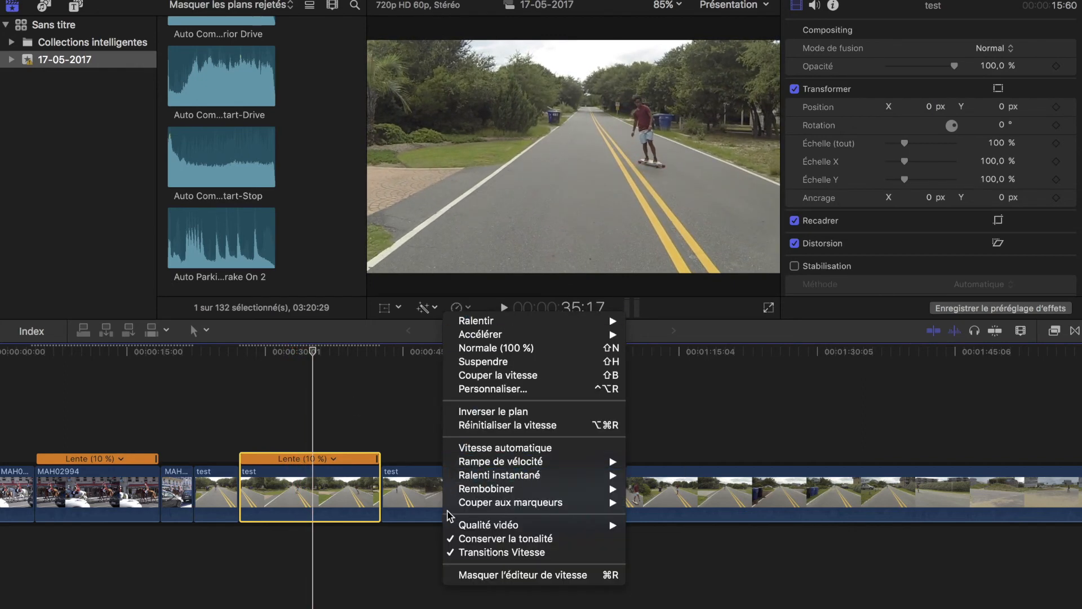
pyautogui.moveTo(462, 525)
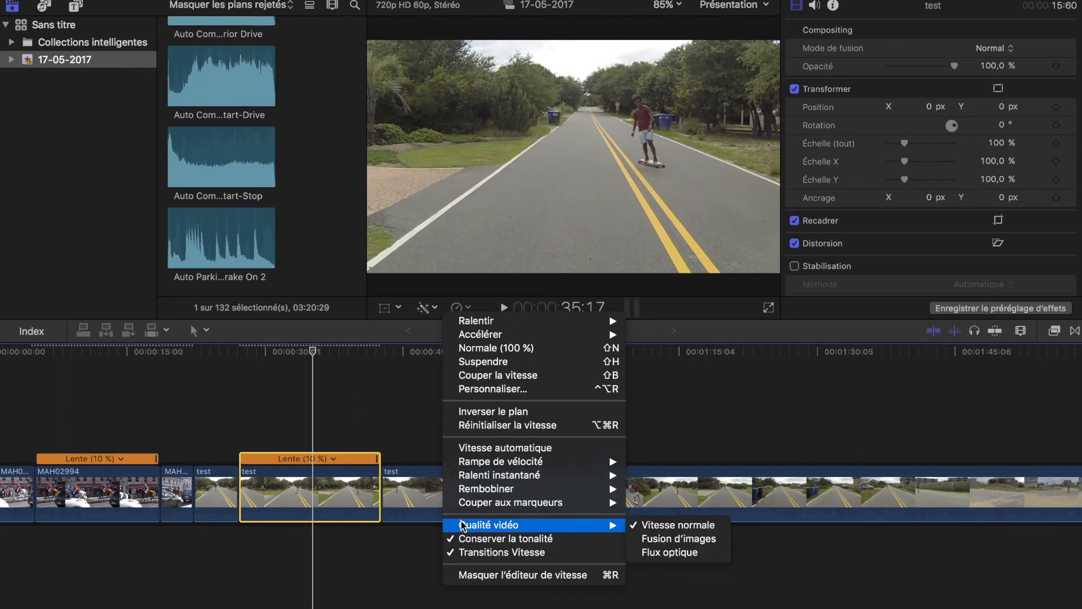
pyautogui.click(646, 551)
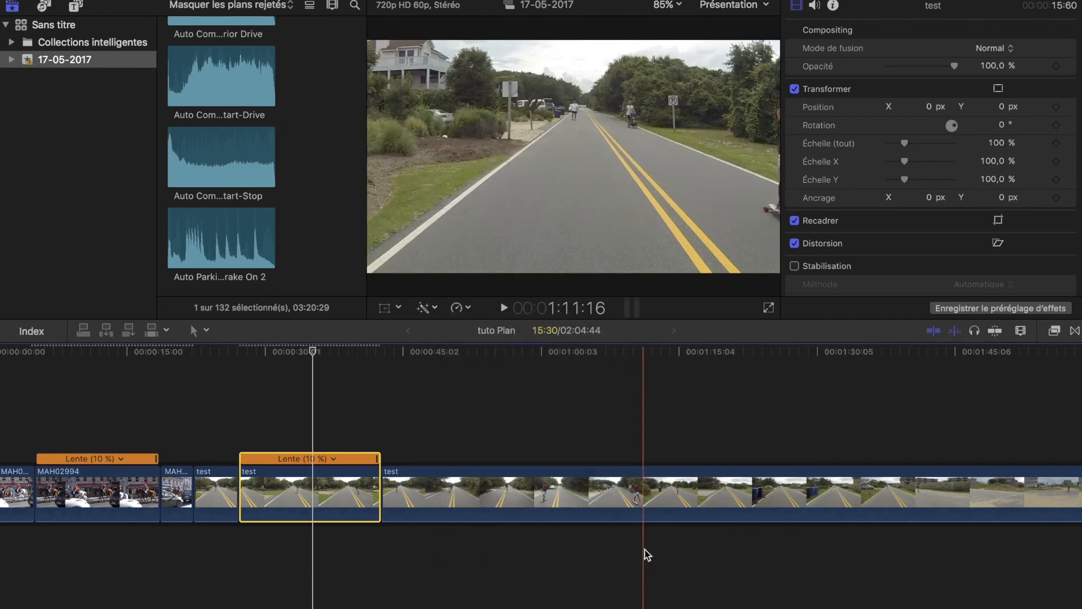
pyautogui.click(210, 430)
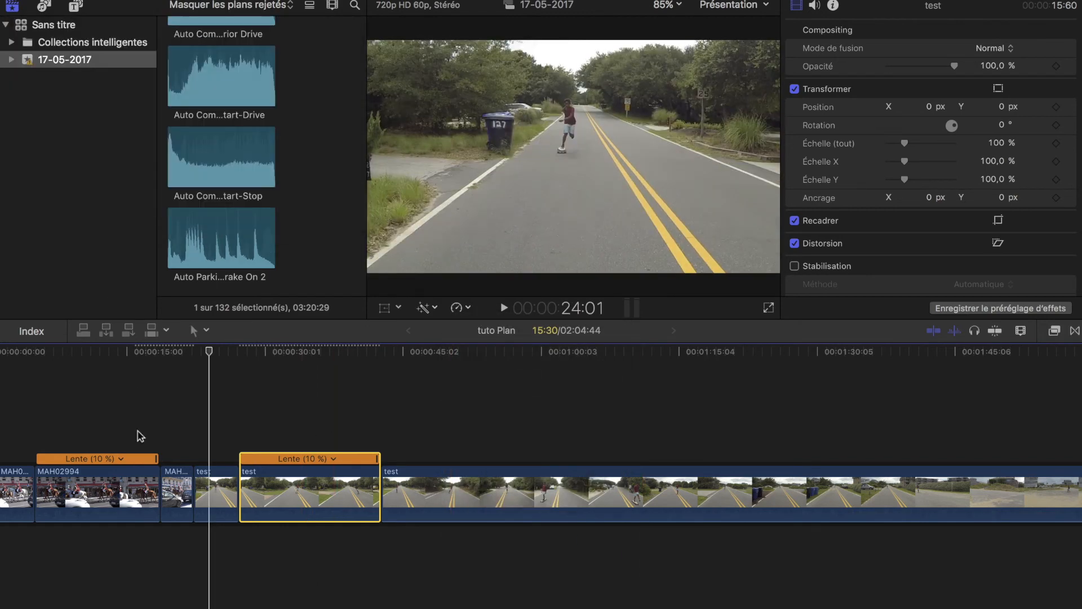
pyautogui.press('space')
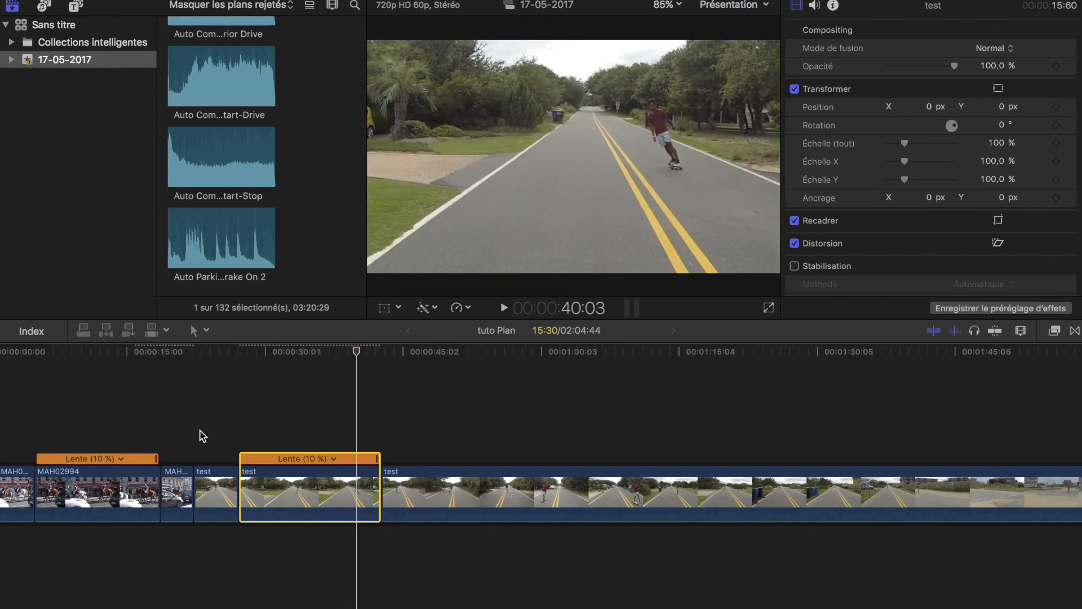
# Step: Shorten the slowed MAH02994 segment by retiming it to 12 % speed and play it back
pyautogui.hscroll(-3, 141, 425)
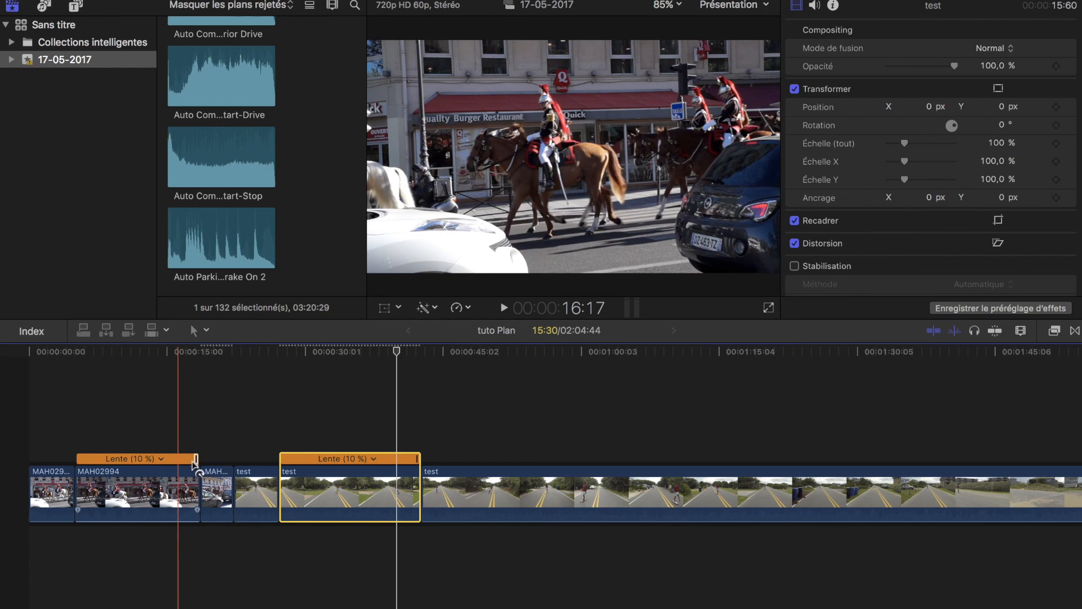
pyautogui.moveTo(197, 459); pyautogui.dragTo(173, 465)
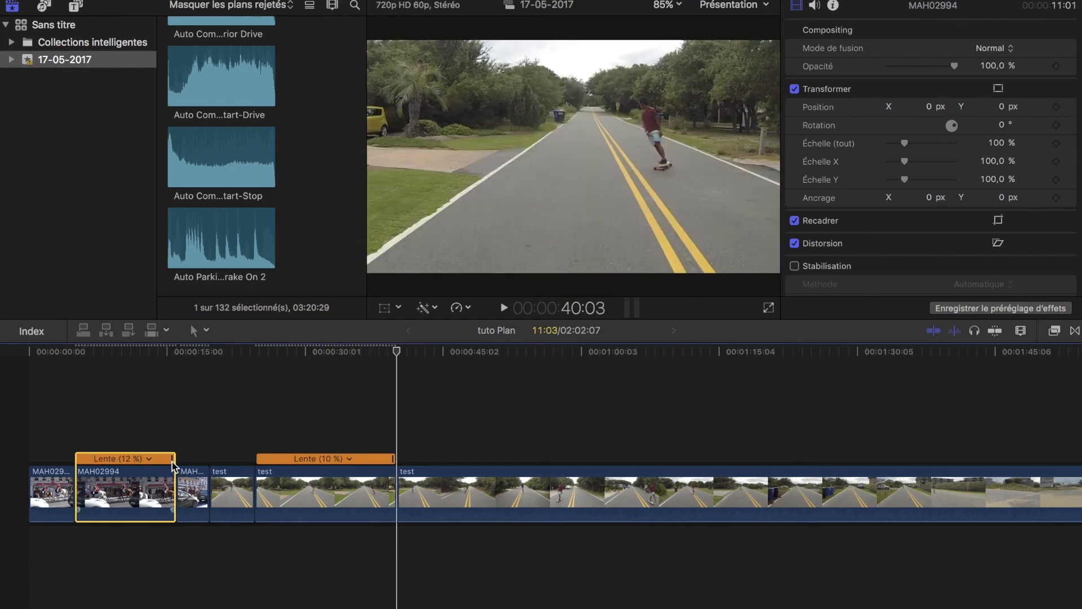
pyautogui.press('space')
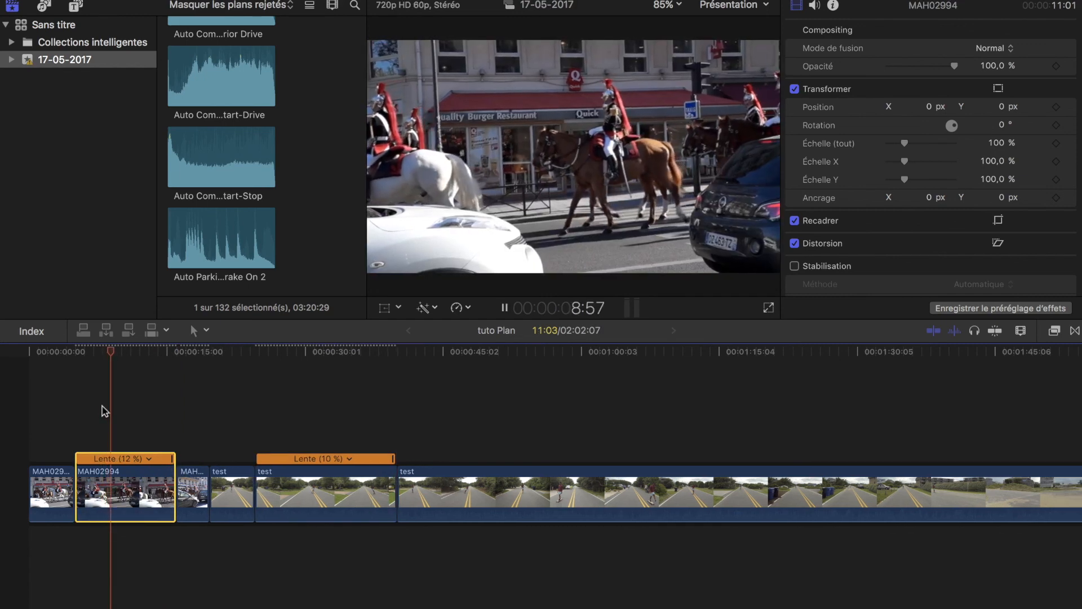